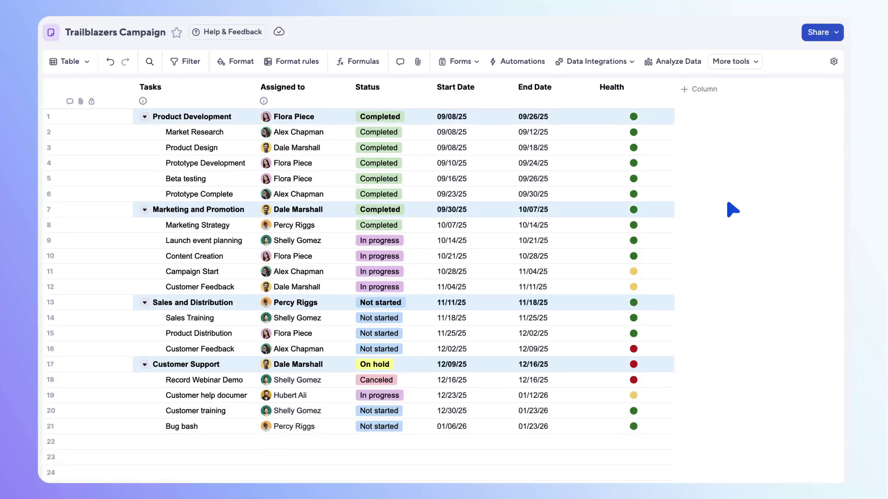
# Review which column types can be added to the Trailblazers Campaign example sheet.
pyautogui.click(698, 89)
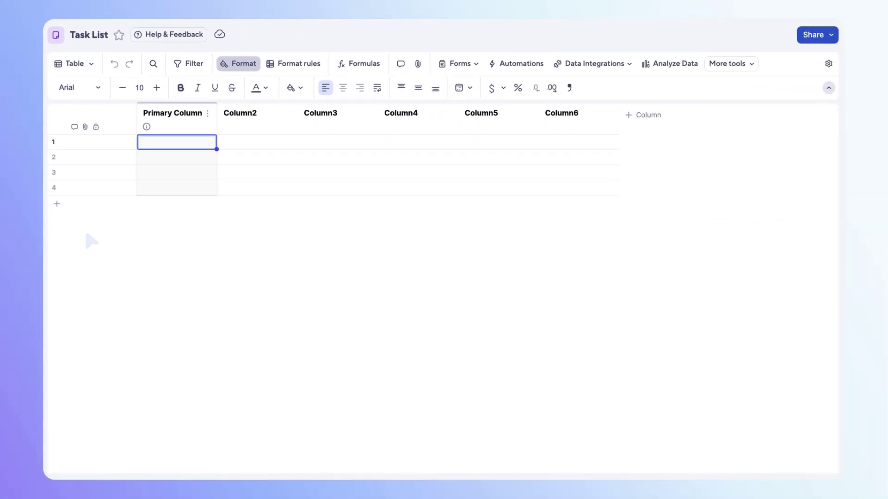
# Rename the Primary Column to Task Name through its column properties.
pyautogui.click(207, 114)
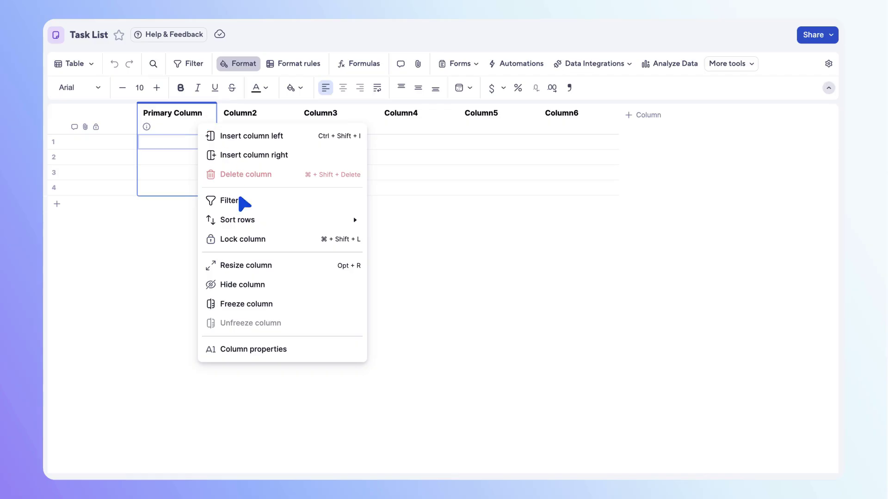
pyautogui.click(298, 347)
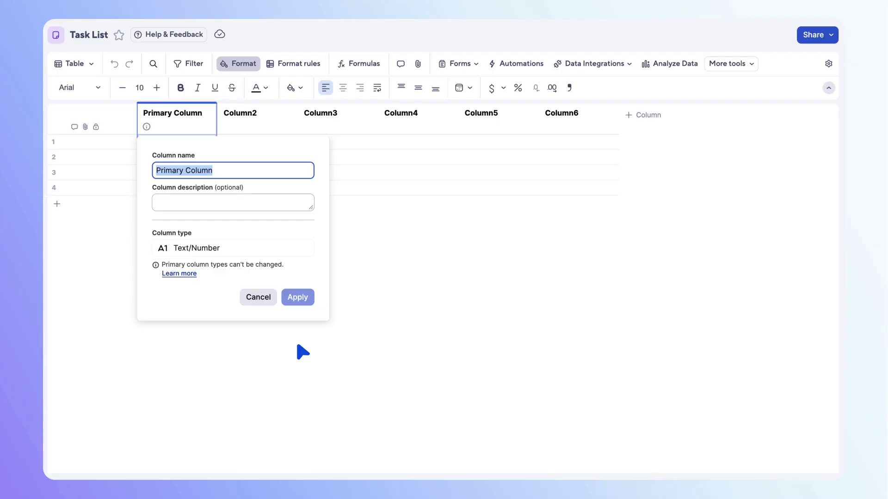
pyautogui.write('Task Name')
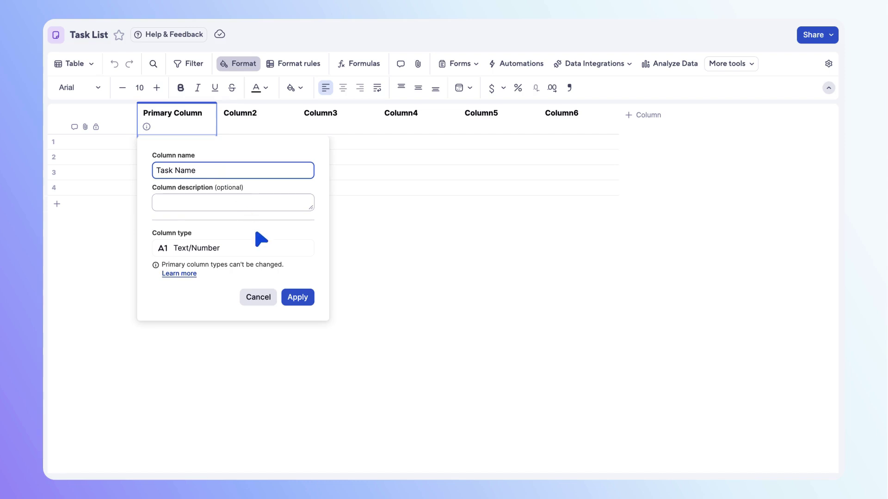
pyautogui.click(297, 298)
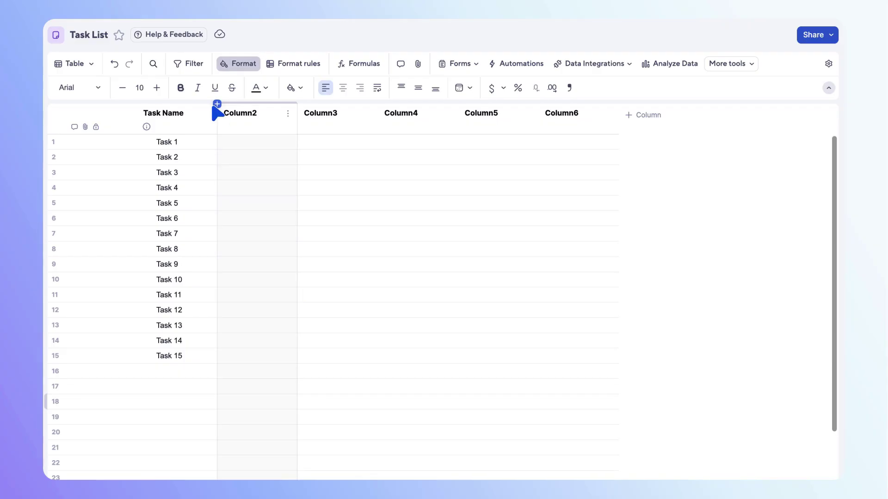
# Insert an Assigned to contact-list column beside Task Name and assign a contact to Task 1.
pyautogui.click(216, 105)
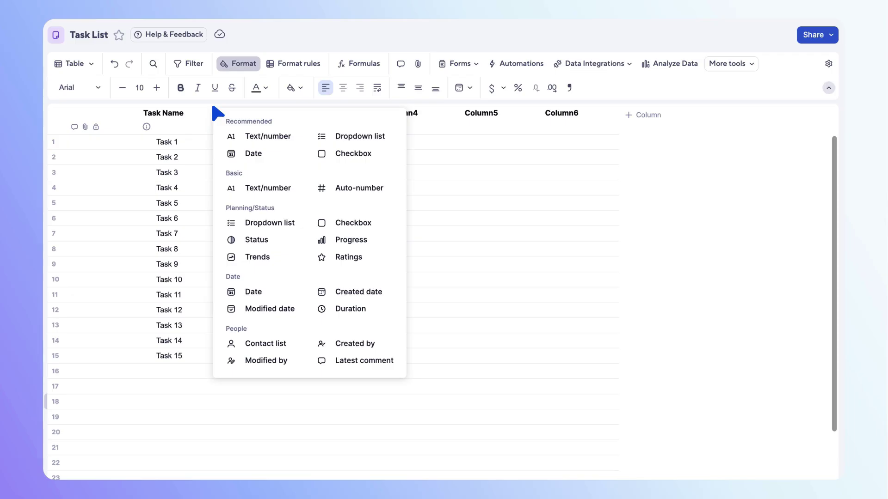
pyautogui.click(286, 342)
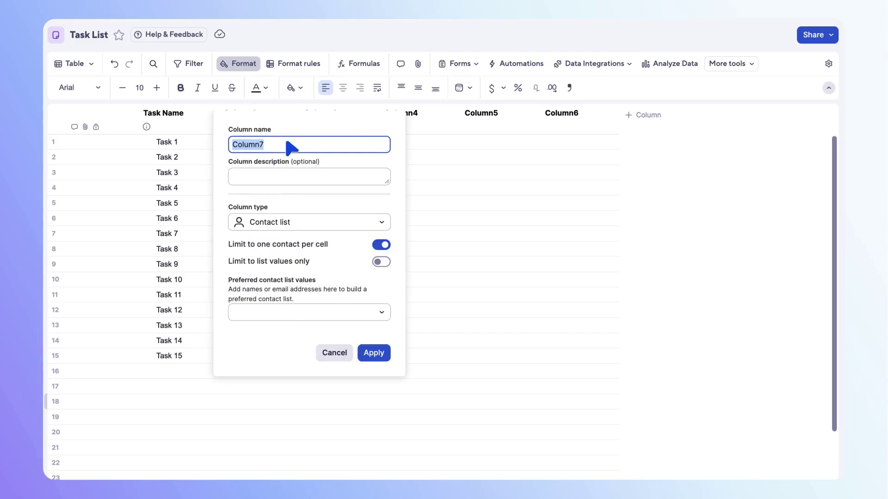
pyautogui.write('Assigned to')
pyautogui.click(376, 312)
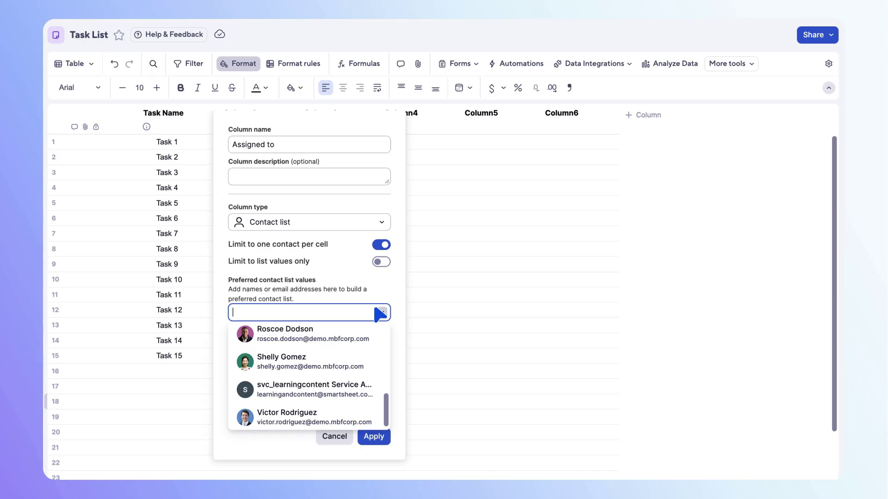
pyautogui.click(375, 437)
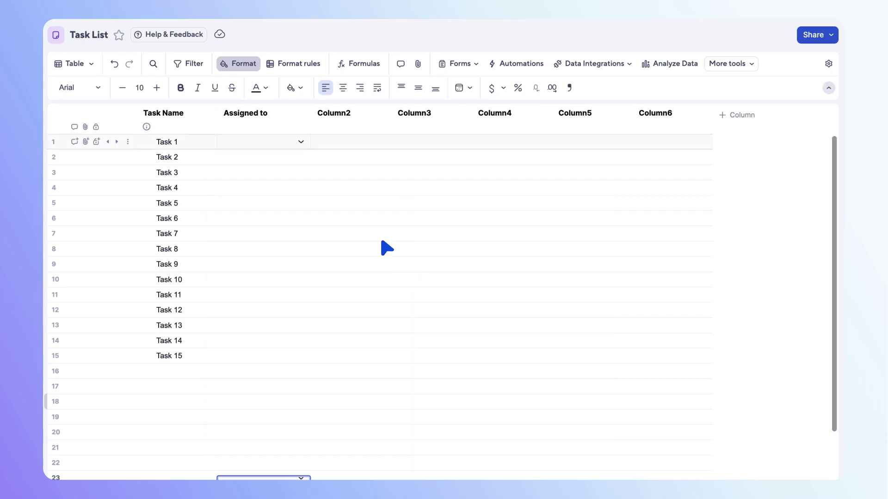
pyautogui.click(299, 144)
pyautogui.click(287, 219)
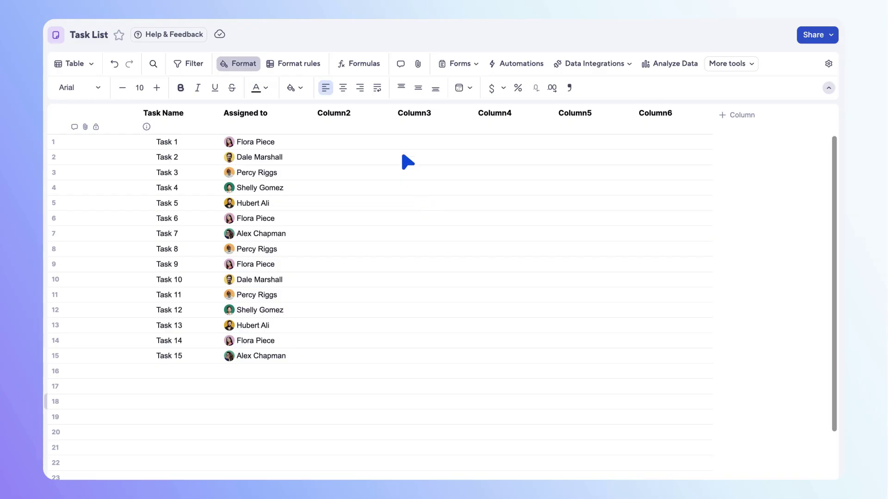
# Make Column2 a Date column named Start date and set Task 1's start to 10/06/25.
pyautogui.click(384, 115)
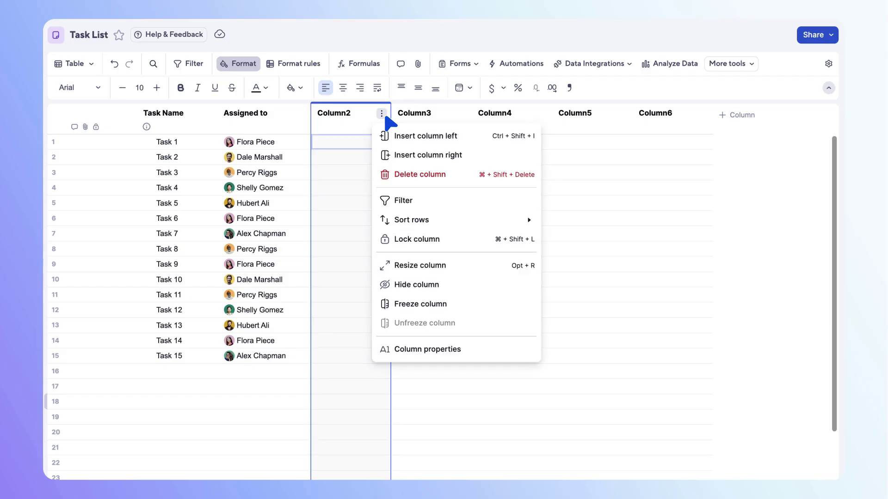
pyautogui.click(470, 349)
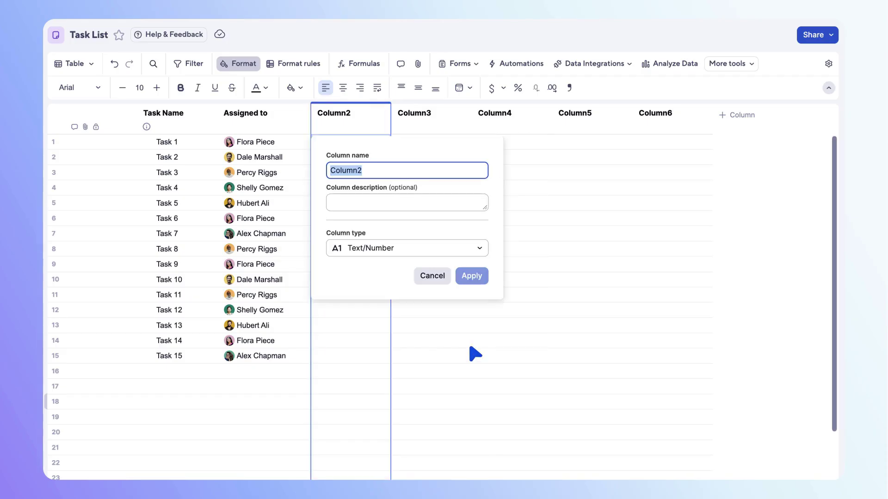
pyautogui.write('Start date')
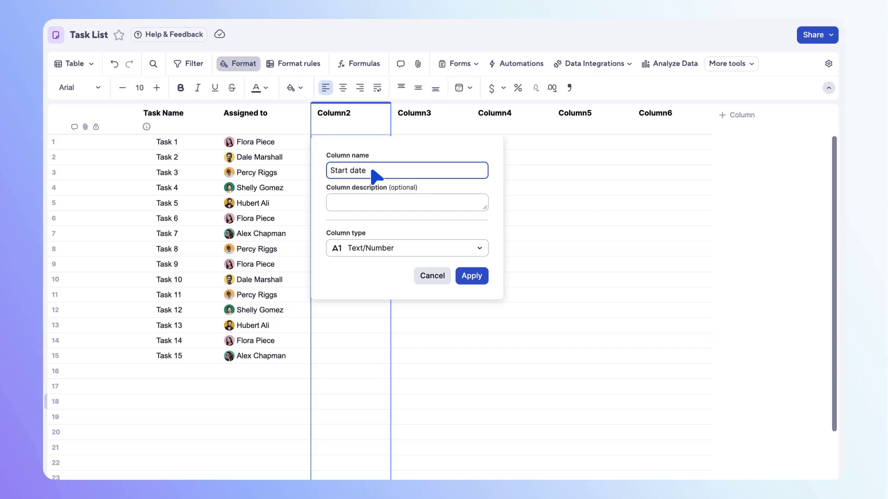
pyautogui.click(475, 250)
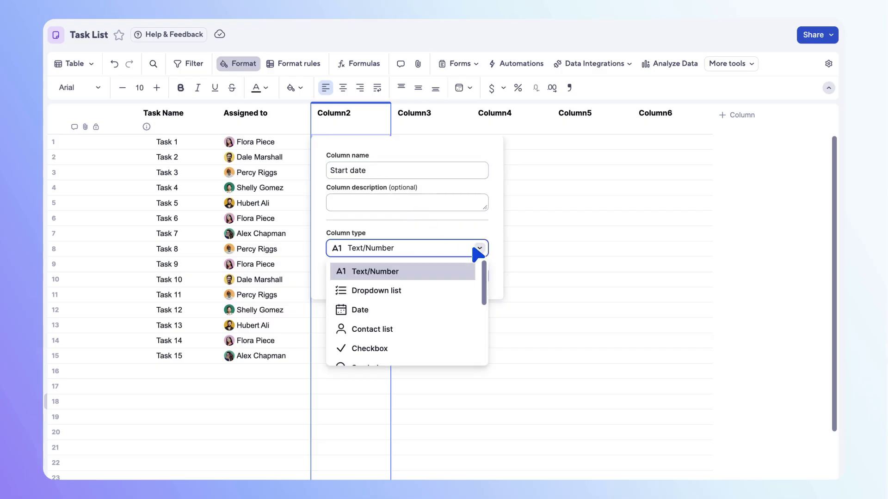
pyautogui.click(365, 309)
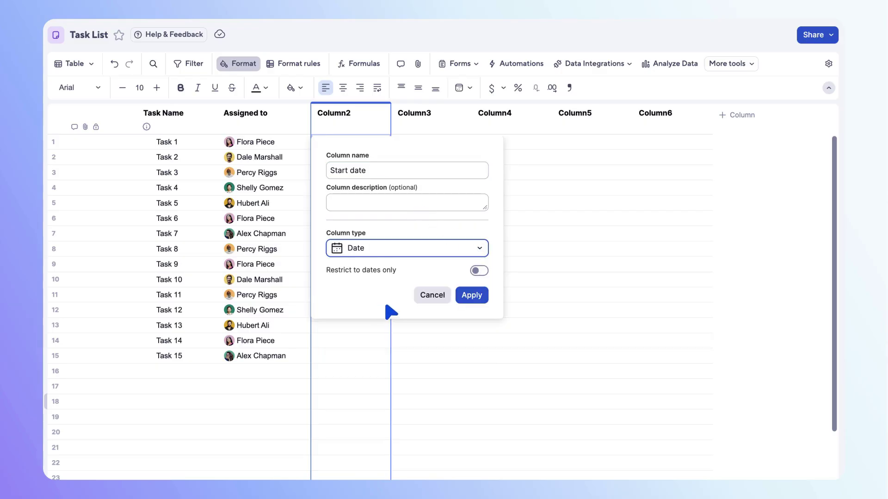
pyautogui.click(477, 298)
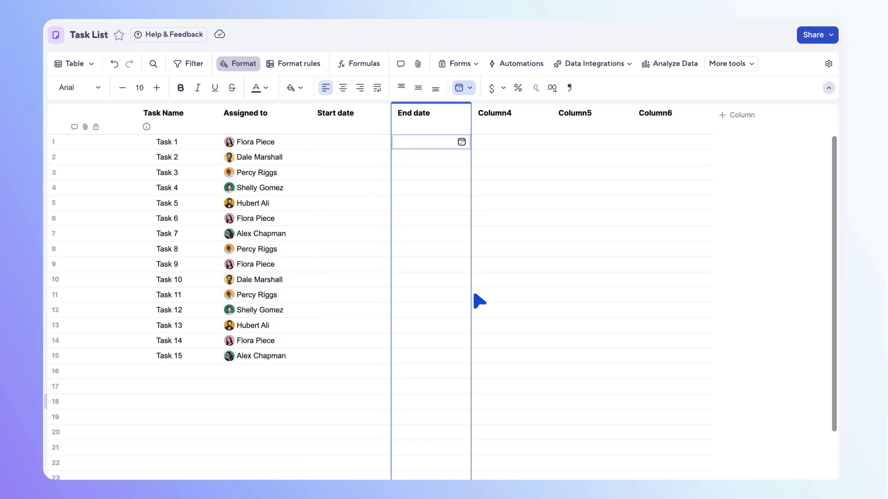
pyautogui.doubleClick(369, 141)
pyautogui.click(442, 225)
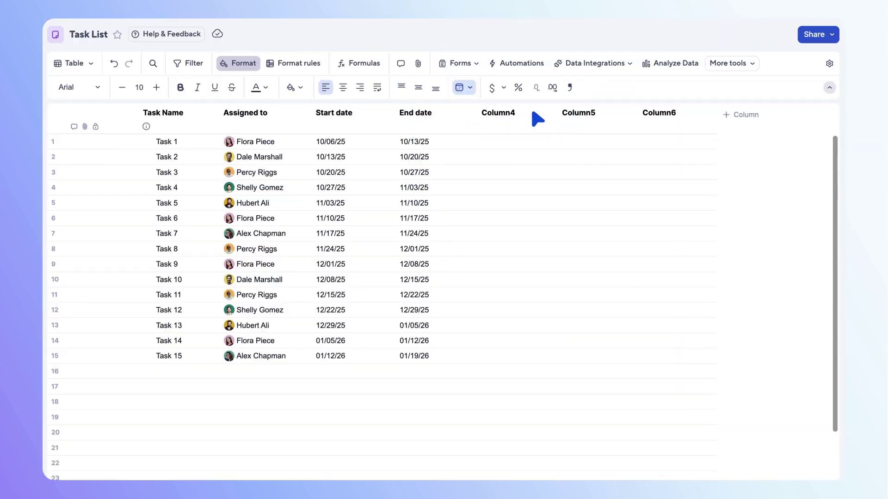
# Rename Column4 to Status and make it a dropdown list column.
pyautogui.click(545, 114)
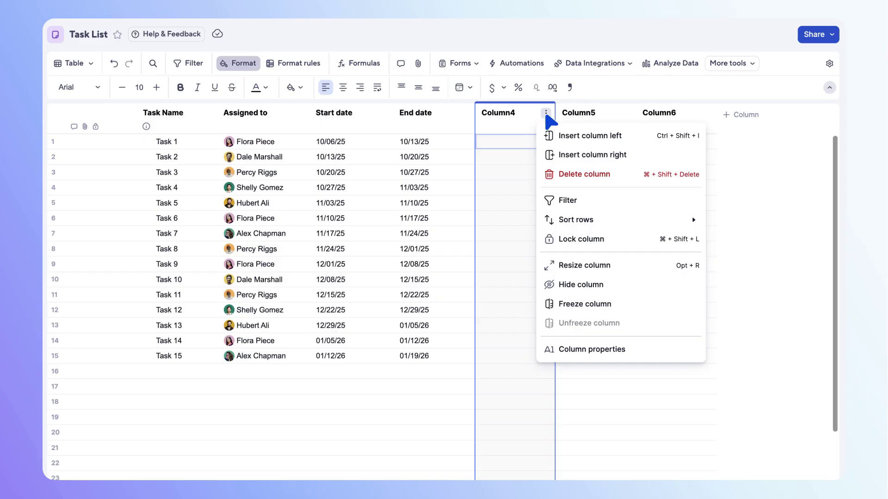
pyautogui.click(636, 349)
pyautogui.write('Status')
pyautogui.click(645, 249)
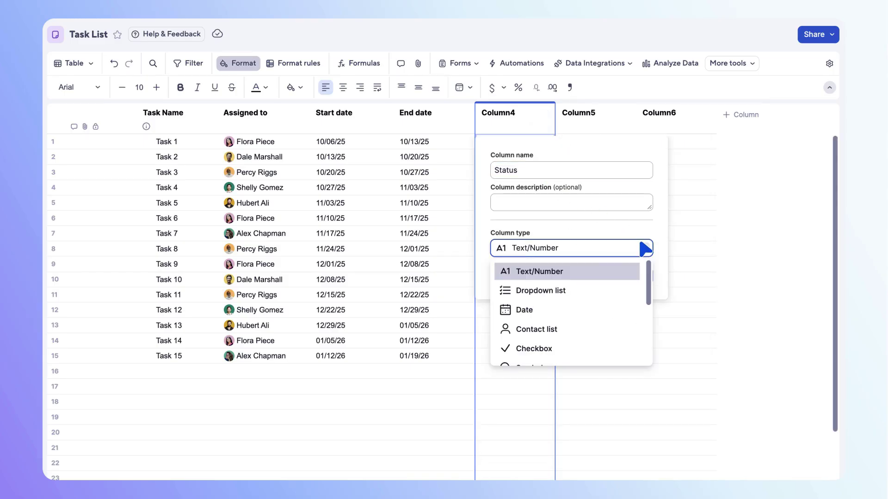
pyautogui.click(573, 290)
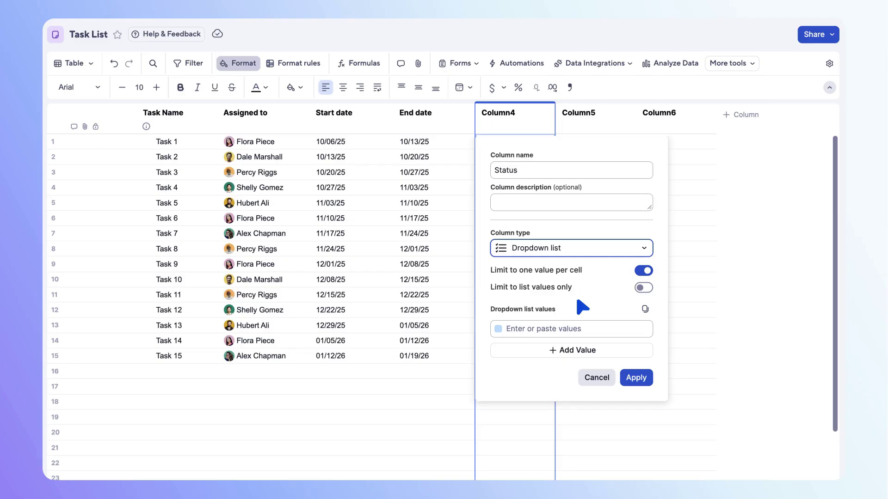
# Add coloured status values starting with Not started, apply, and mark Task 1 Complete.
pyautogui.click(590, 329)
pyautogui.write('Not started')
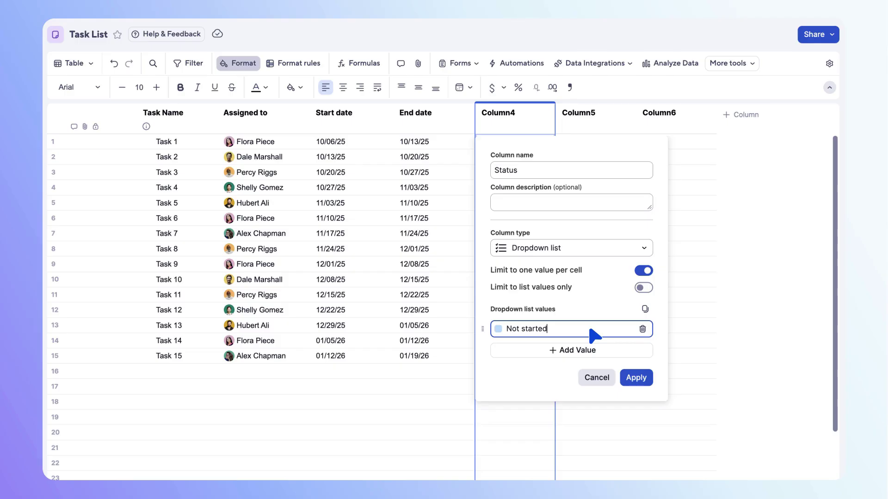
pyautogui.click(498, 329)
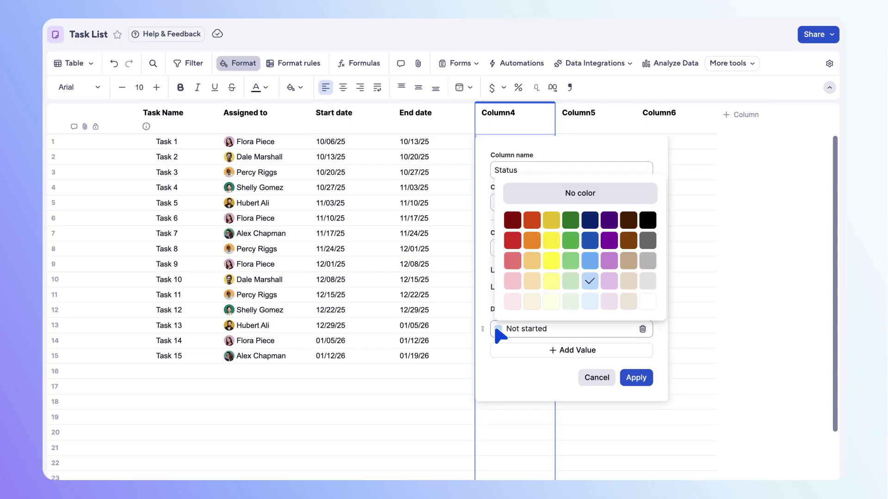
pyautogui.click(497, 329)
pyautogui.write('In progress Complete On hold Canceled')
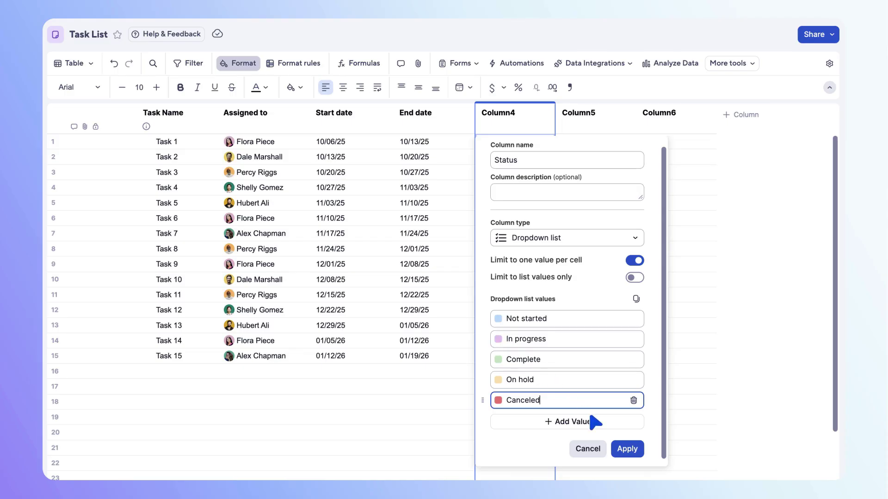
pyautogui.click(628, 451)
pyautogui.click(545, 142)
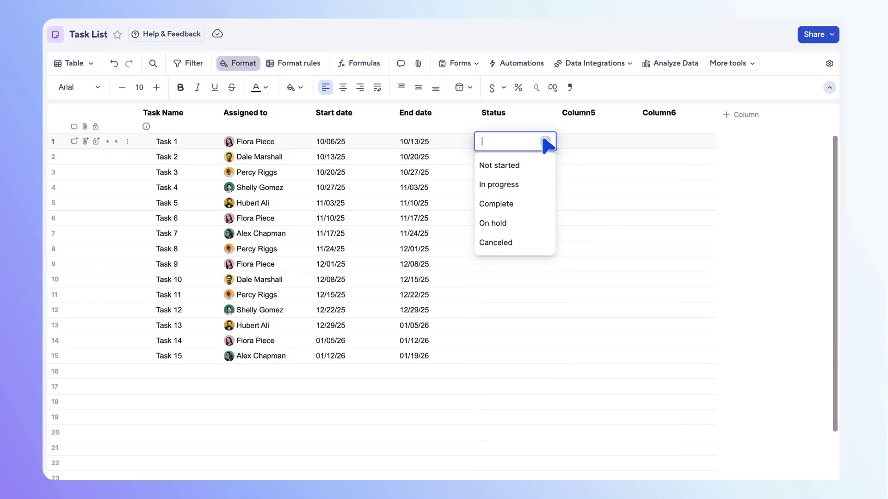
pyautogui.click(527, 204)
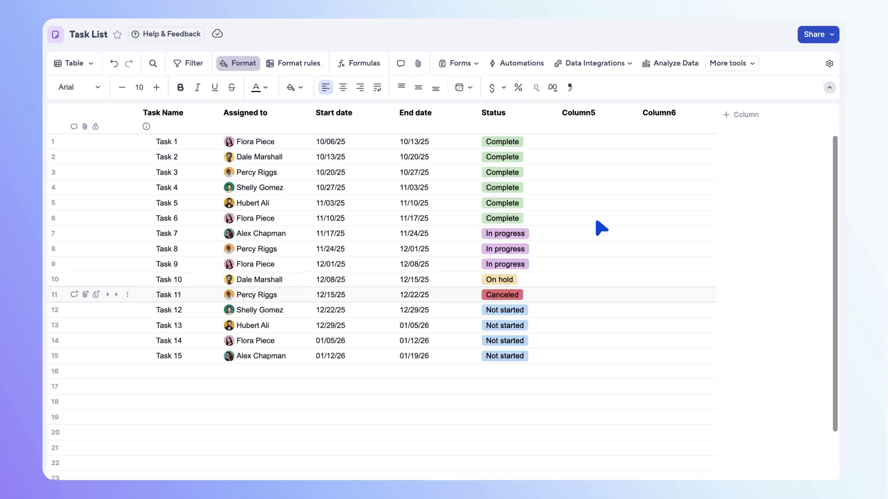
# Rename Column5 to Approved and make it a checkbox column with the plain Checkbox style.
pyautogui.click(626, 113)
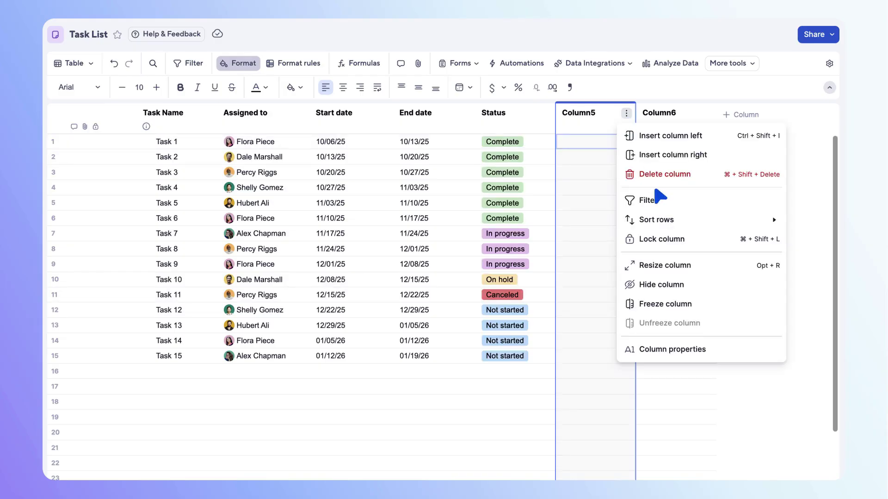
pyautogui.click(717, 350)
pyautogui.write('Approved')
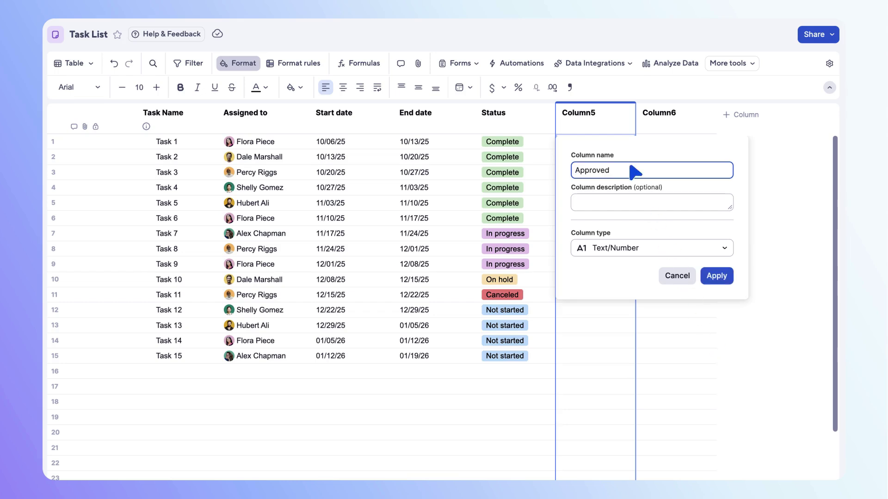
pyautogui.click(725, 249)
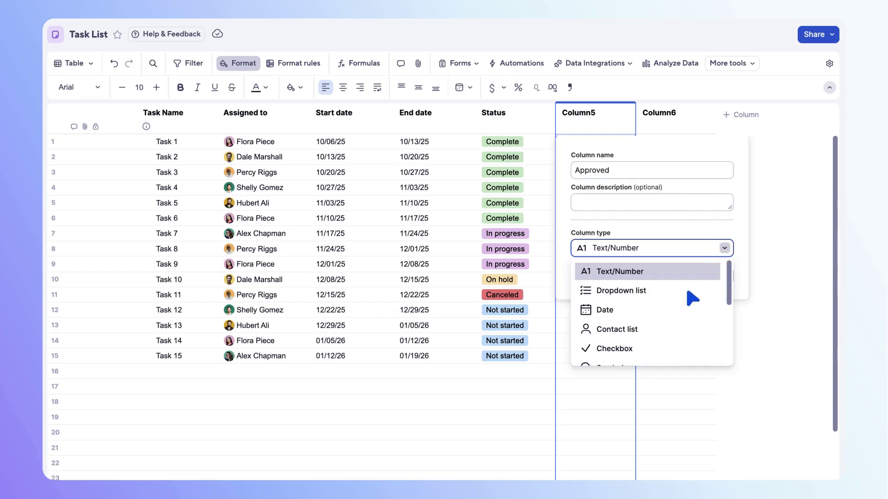
pyautogui.click(641, 346)
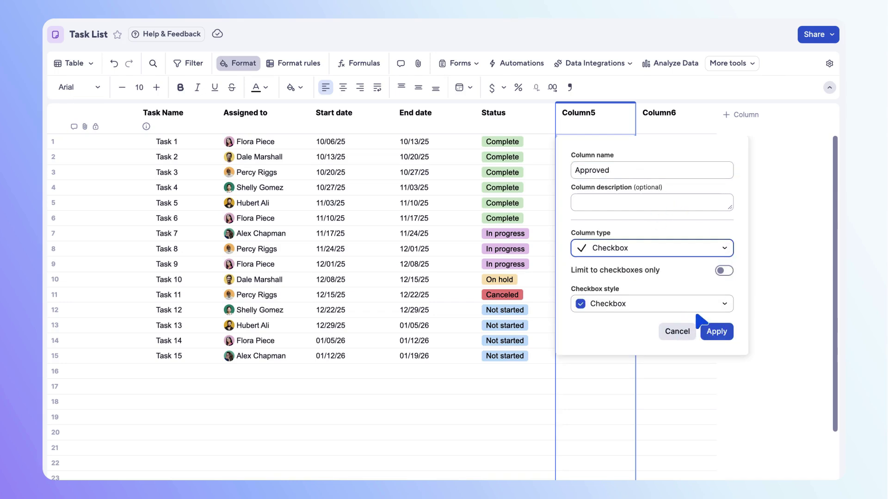
pyautogui.click(722, 304)
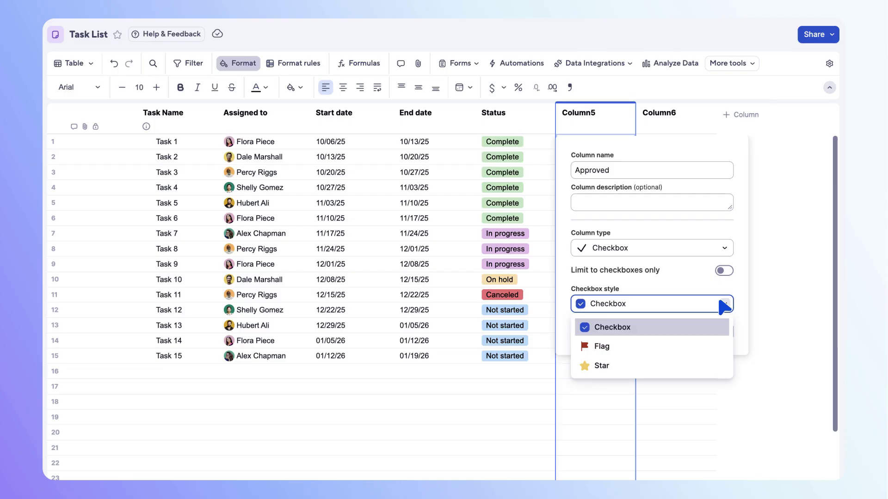
pyautogui.click(722, 304)
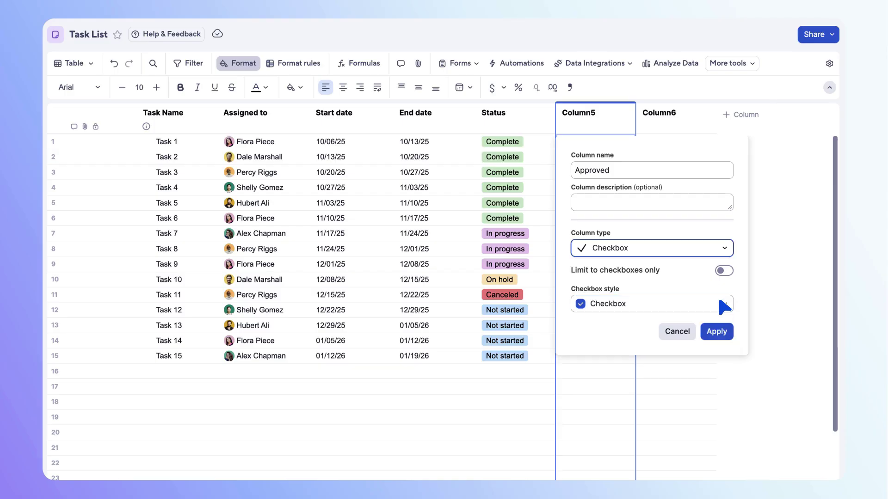
pyautogui.click(725, 332)
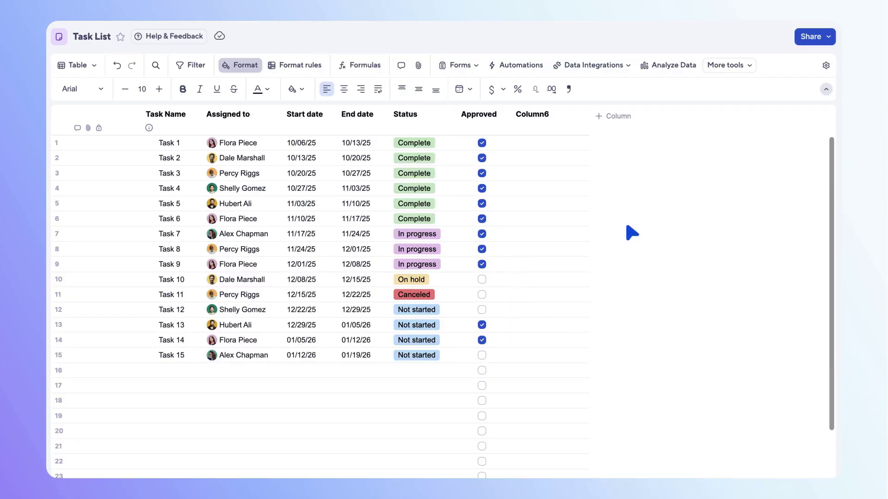
# Make Column6 a Health symbols column with red/yellow/green style and set Task 1 to Green.
pyautogui.click(579, 113)
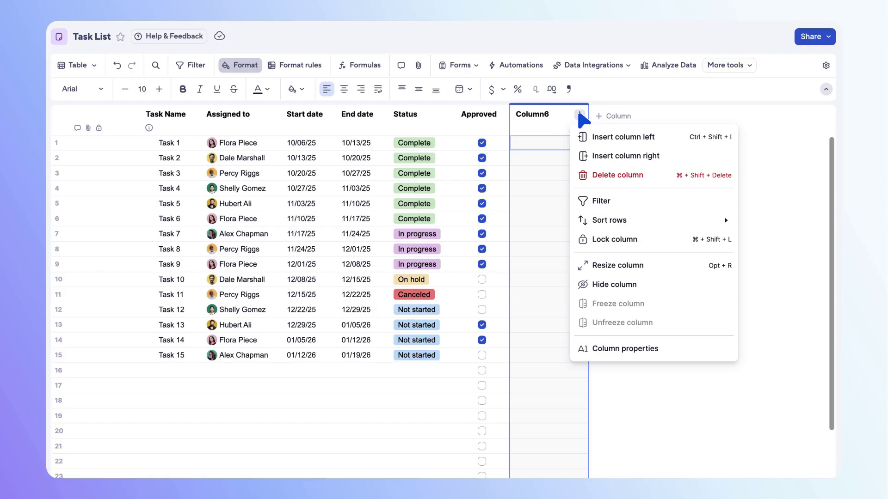
pyautogui.click(620, 348)
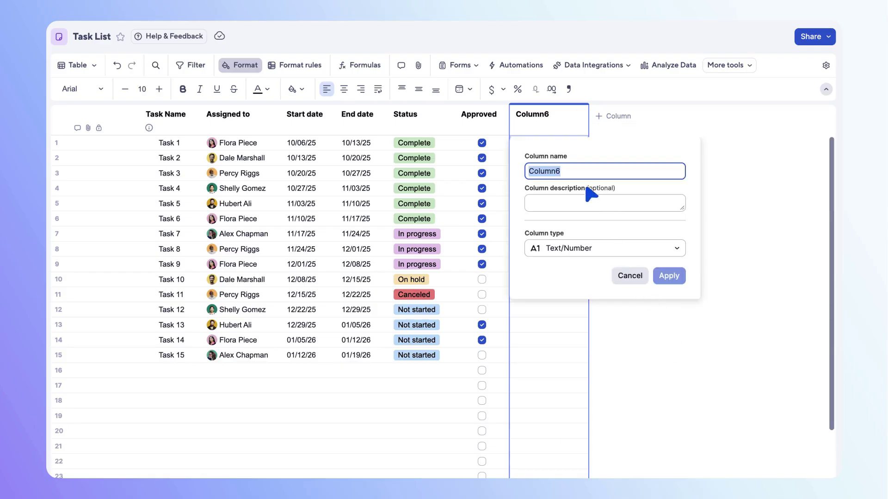
pyautogui.write('Health')
pyautogui.click(677, 248)
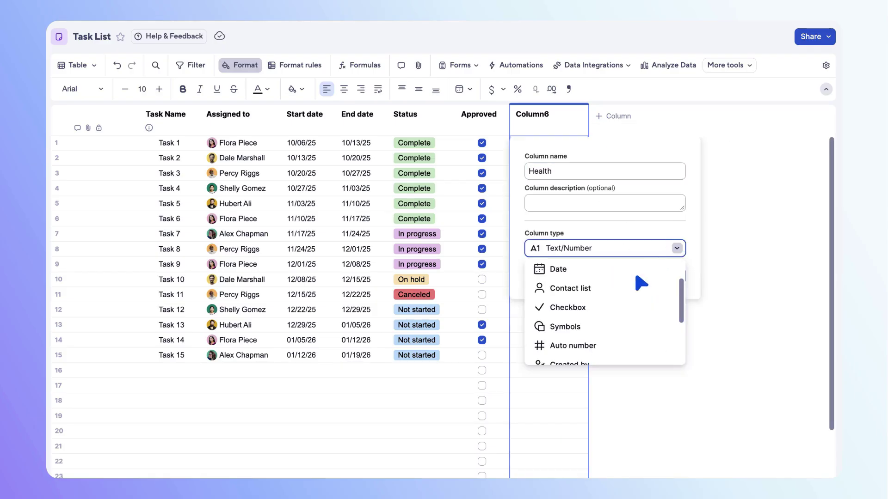
pyautogui.click(587, 325)
pyautogui.click(676, 304)
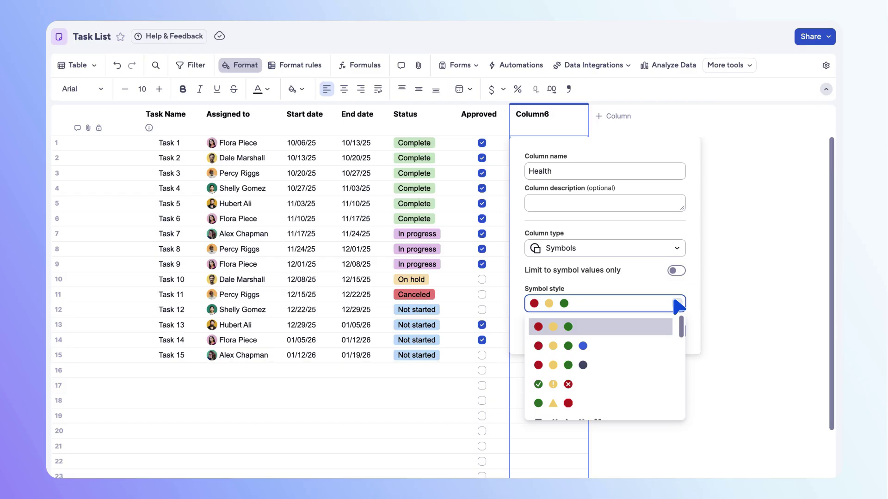
pyautogui.click(678, 304)
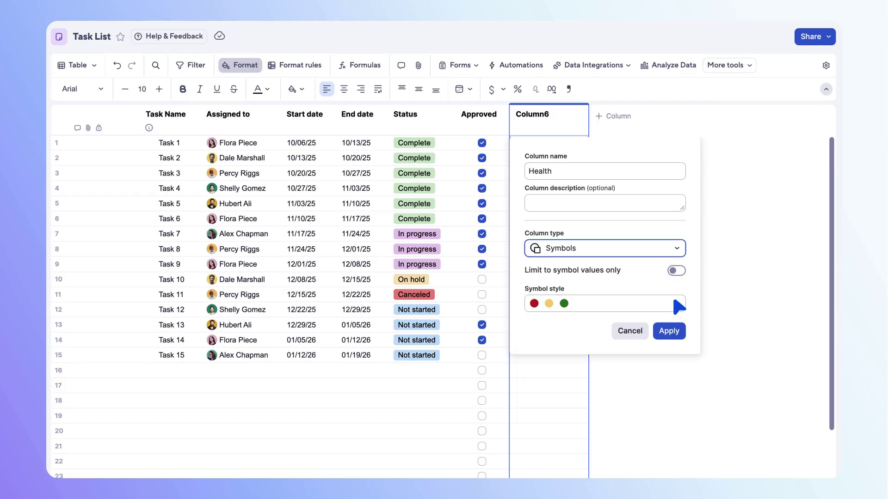
pyautogui.click(671, 331)
pyautogui.click(579, 142)
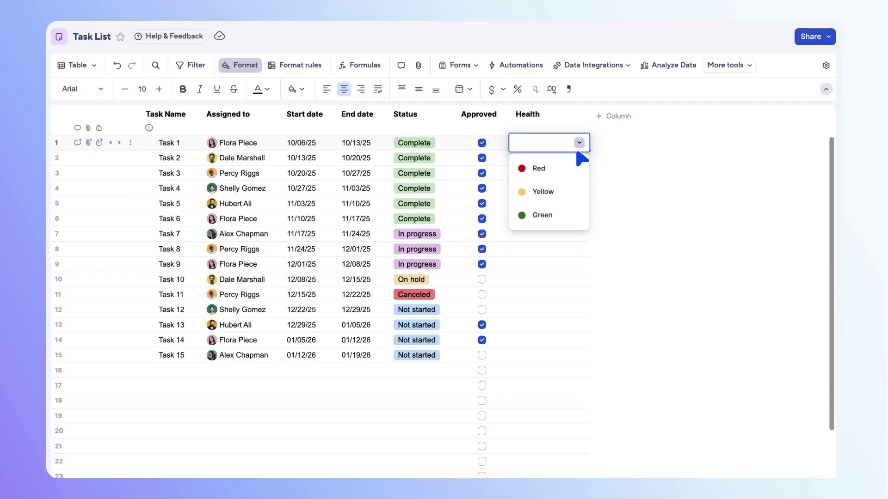
pyautogui.click(562, 216)
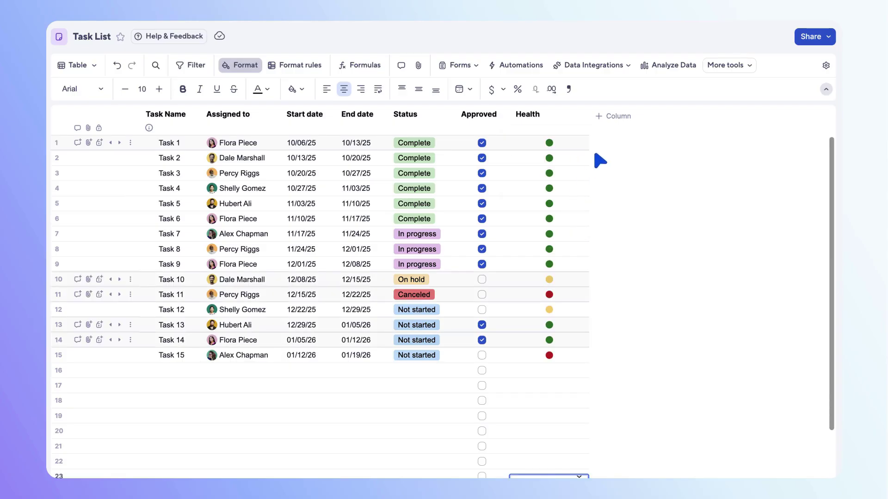
# Add a Task ID auto-number column with prefix T, two-digit padding 00, starting at 1.
pyautogui.click(622, 117)
pyautogui.click(754, 198)
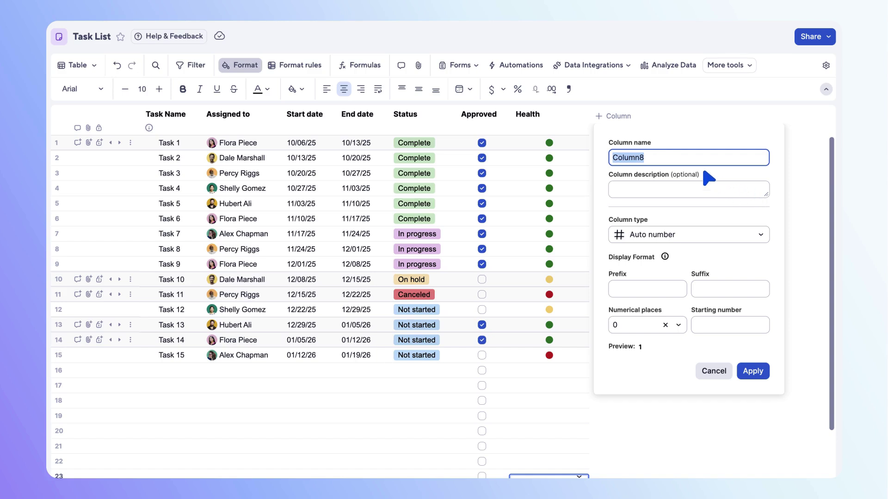
pyautogui.write('Task ID')
pyautogui.click(657, 286)
pyautogui.write('T')
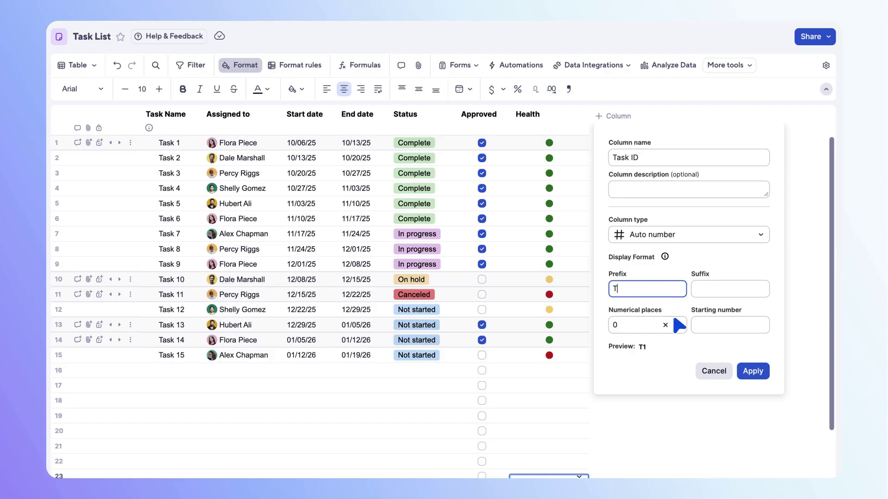
pyautogui.click(679, 325)
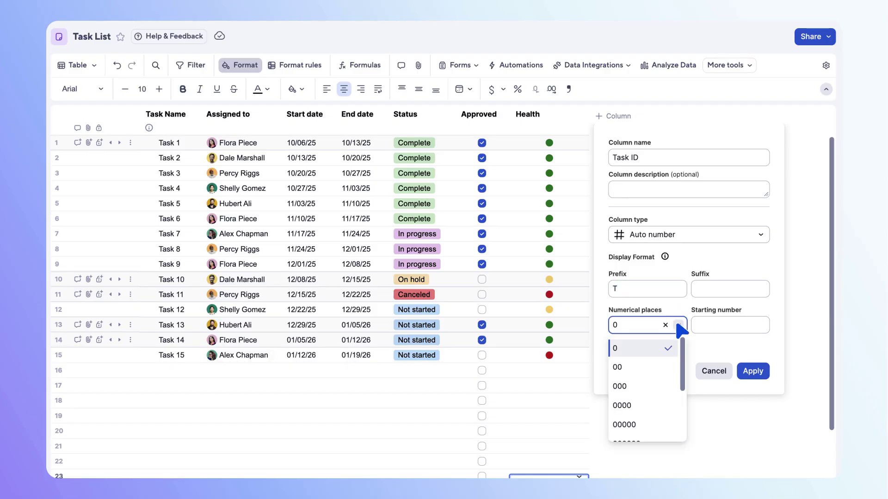
pyautogui.click(636, 366)
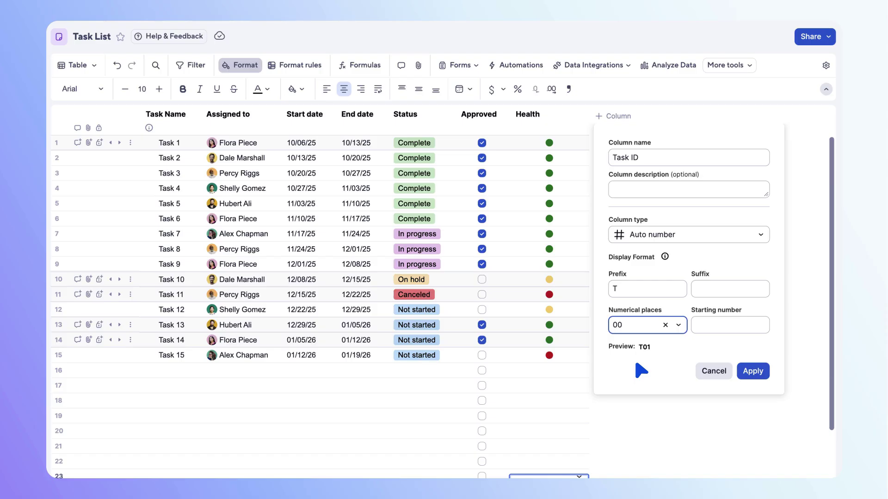
pyautogui.click(744, 322)
pyautogui.write('1')
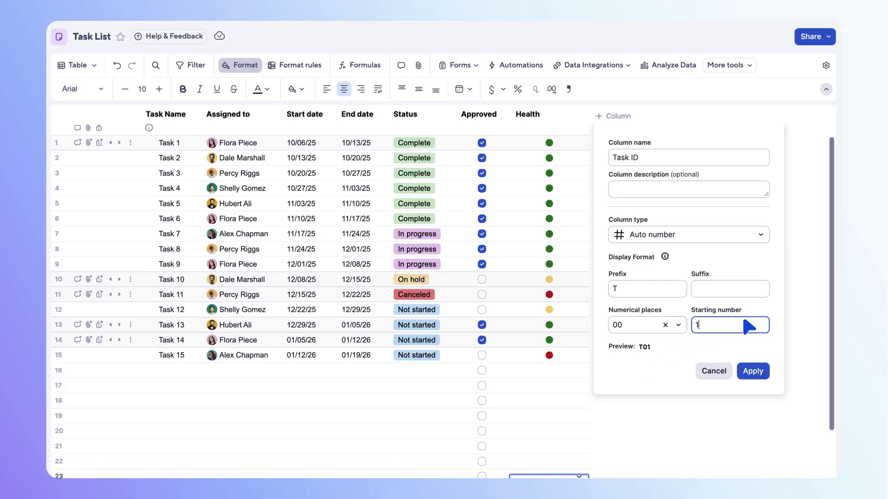
pyautogui.click(752, 371)
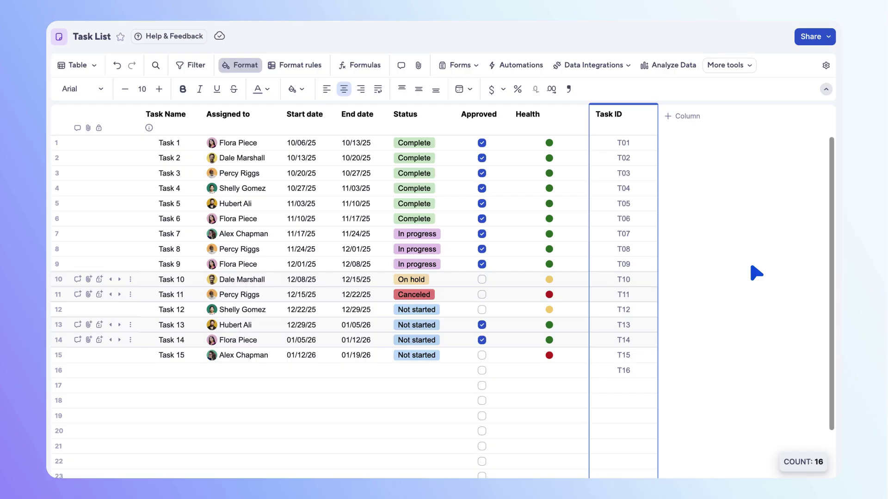
# Add a Modified by column named Last editor after Task ID.
pyautogui.click(686, 117)
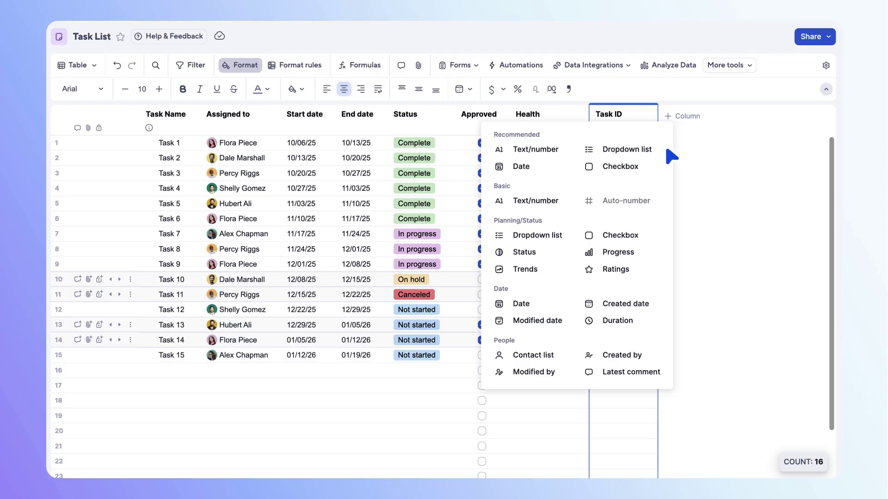
pyautogui.click(555, 371)
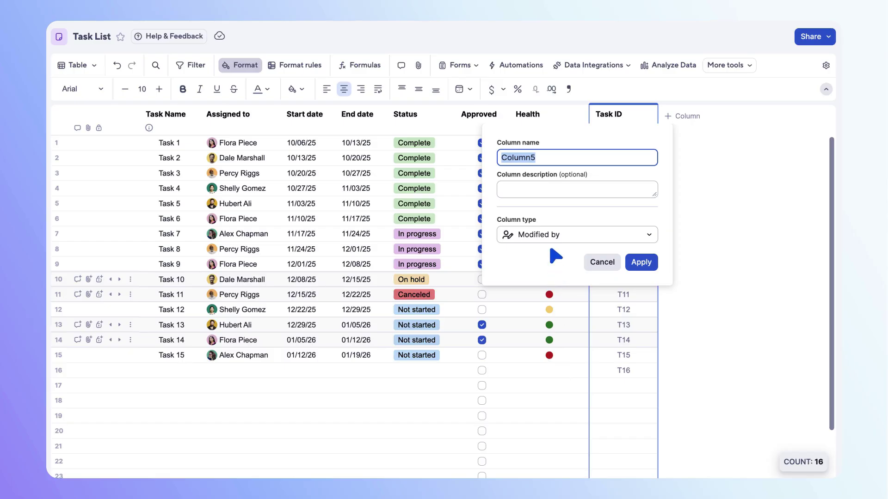
pyautogui.write('Last editor')
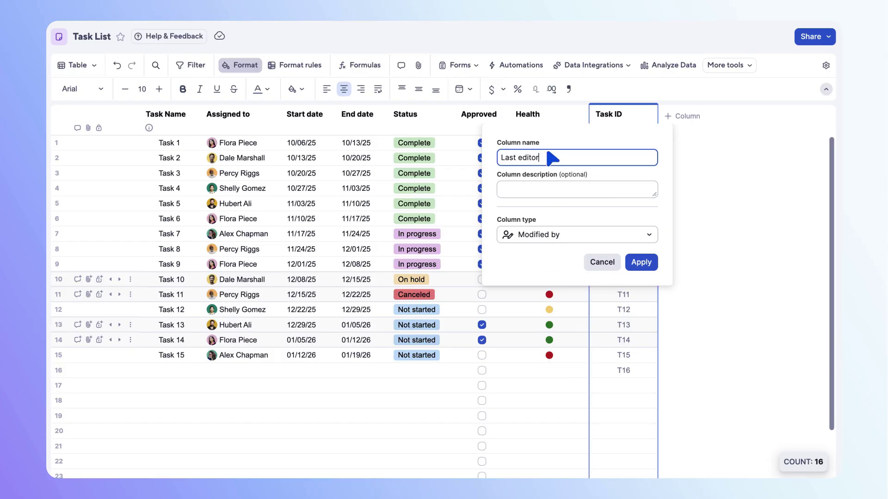
pyautogui.click(641, 262)
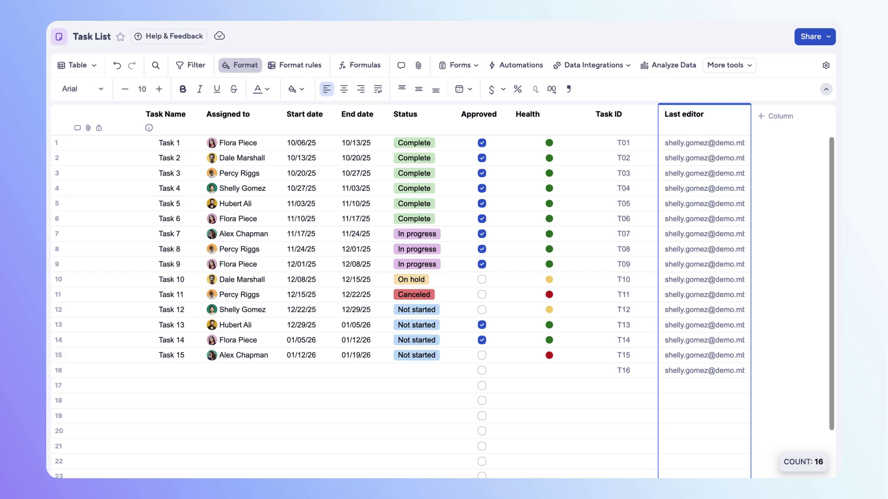